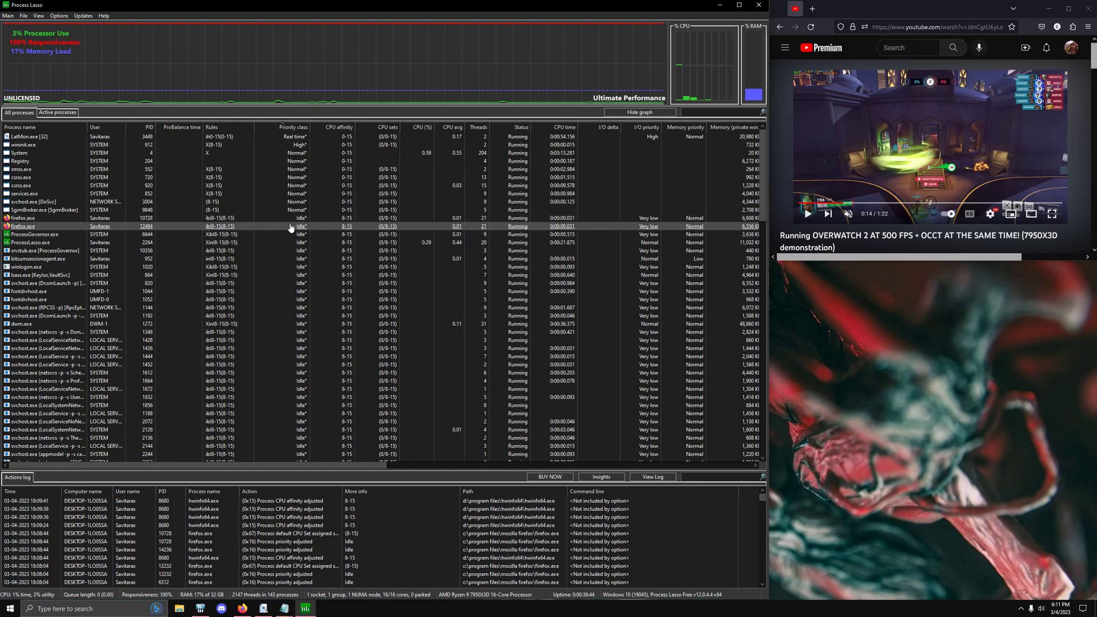
Select every process from firefox.exe down to the end of the list
key(shift+End)
scroll(299, 233, down, 15)
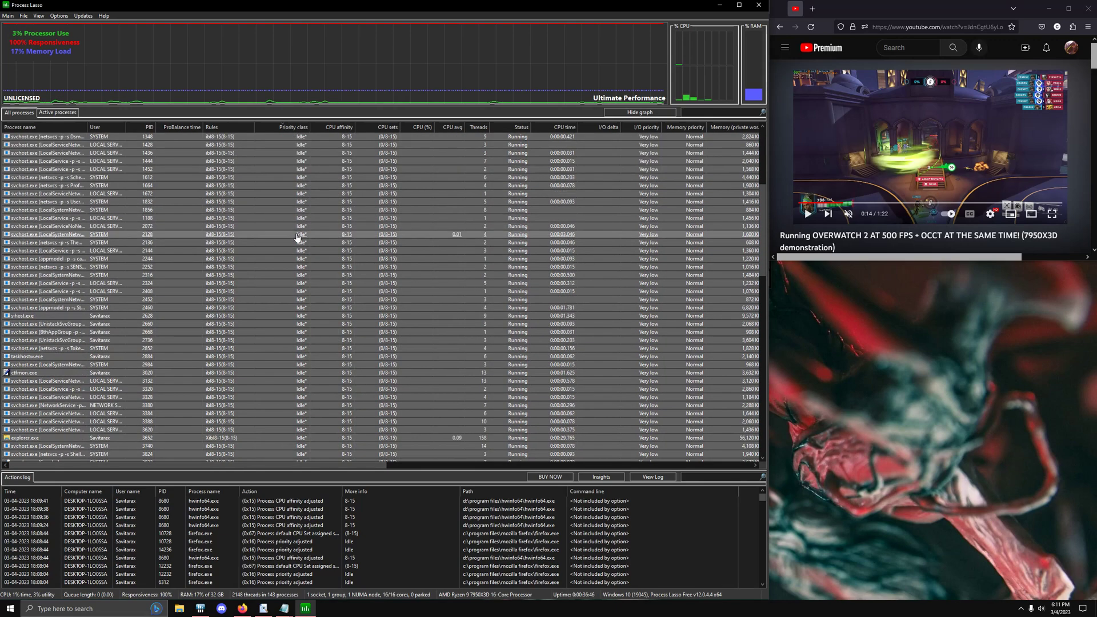
scroll(299, 257, down, 4)
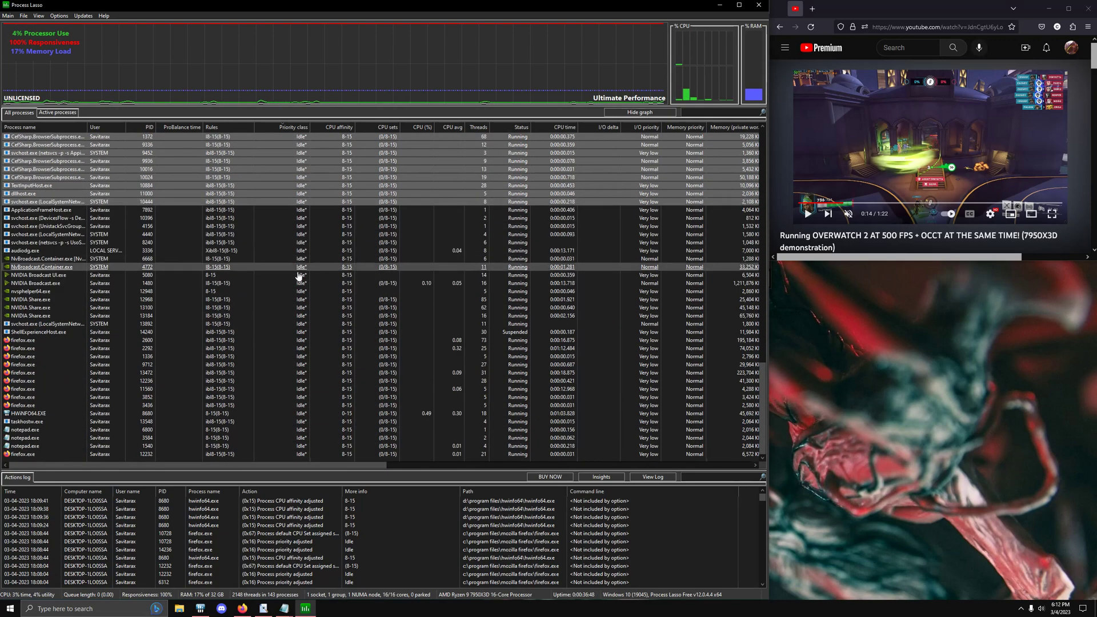
shift+click(301, 454)
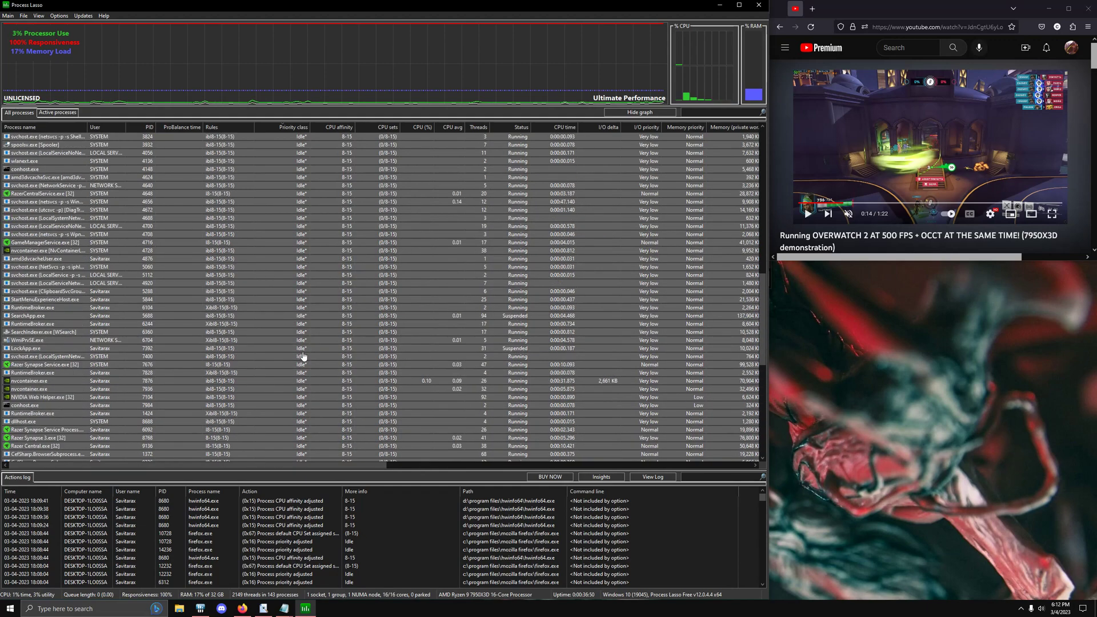
scroll(364, 245, up, 15)
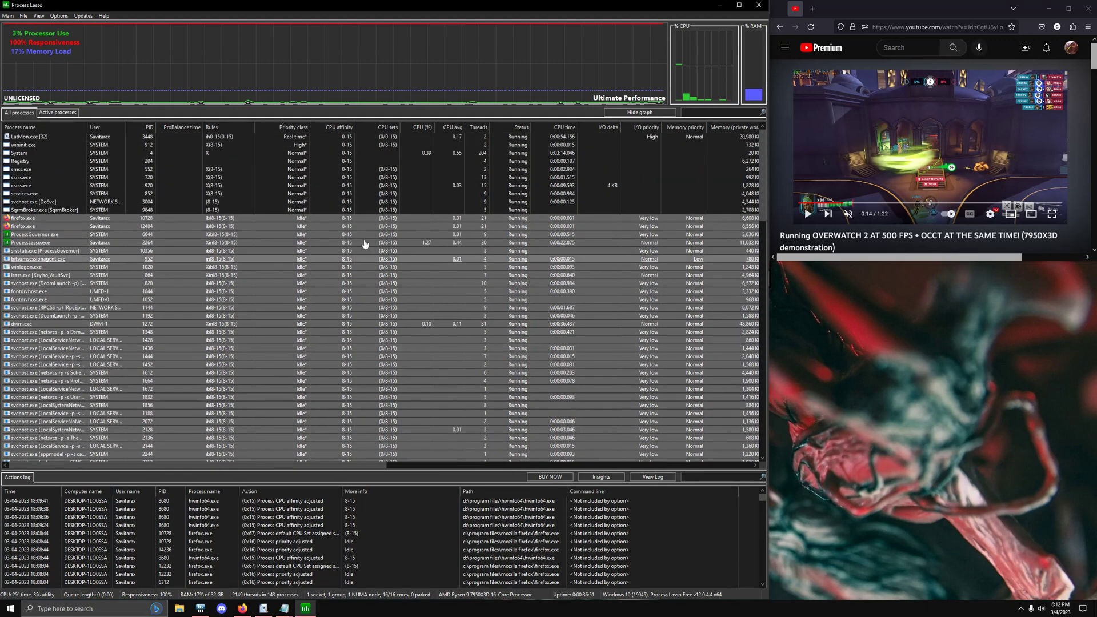
Permanently set the selected processes' CPU affinity to CPUs 0–7 by clearing CPUs 8–15
right_click(357, 277)
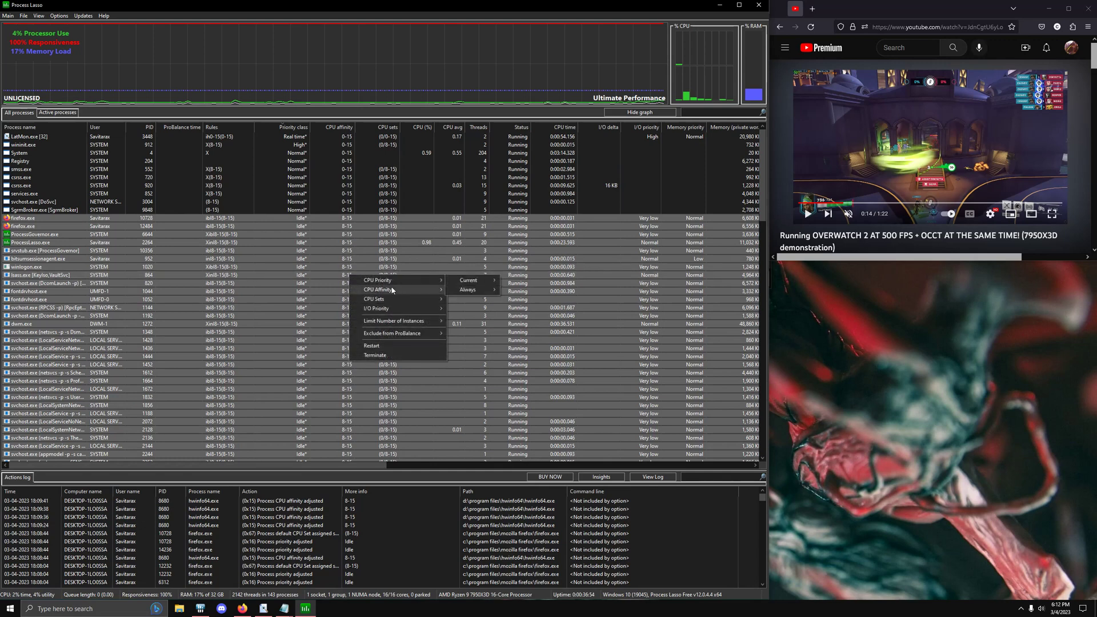
mouse_move(394, 290)
mouse_move(467, 300)
click(522, 311)
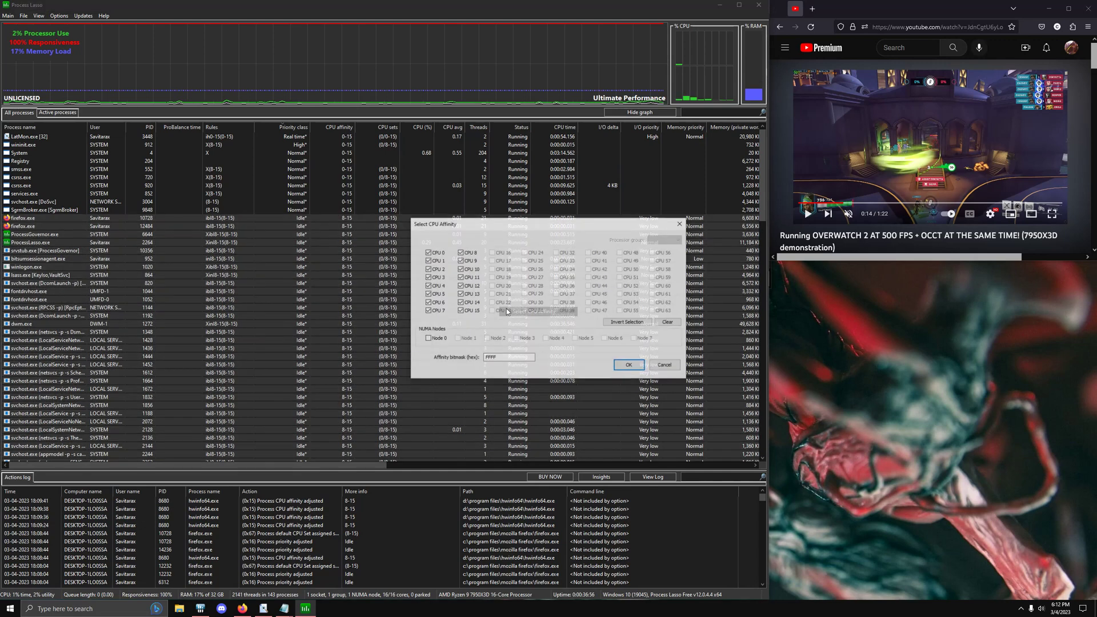
click(460, 310)
click(460, 302)
click(460, 294)
click(460, 286)
click(460, 277)
click(460, 268)
click(460, 261)
click(460, 252)
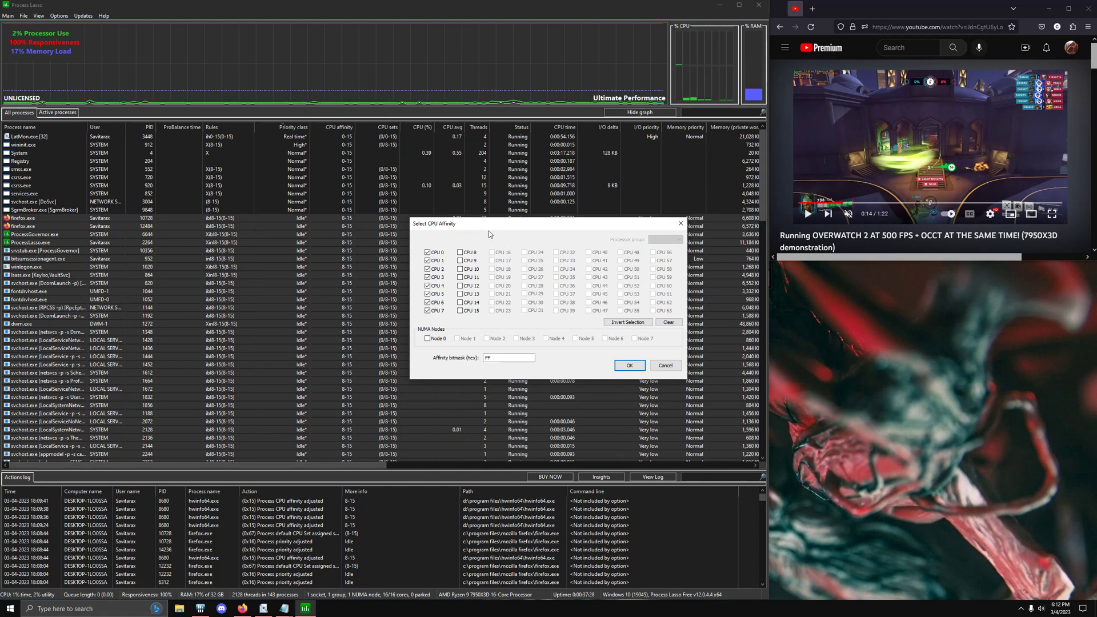
click(632, 365)
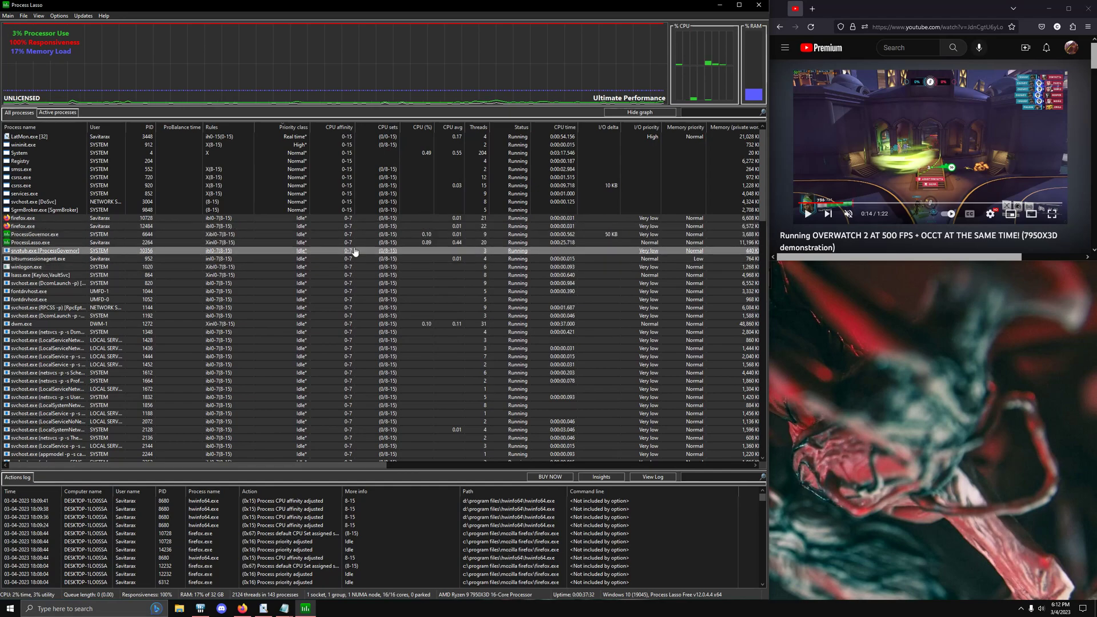
drag(766, 173, 741, 151)
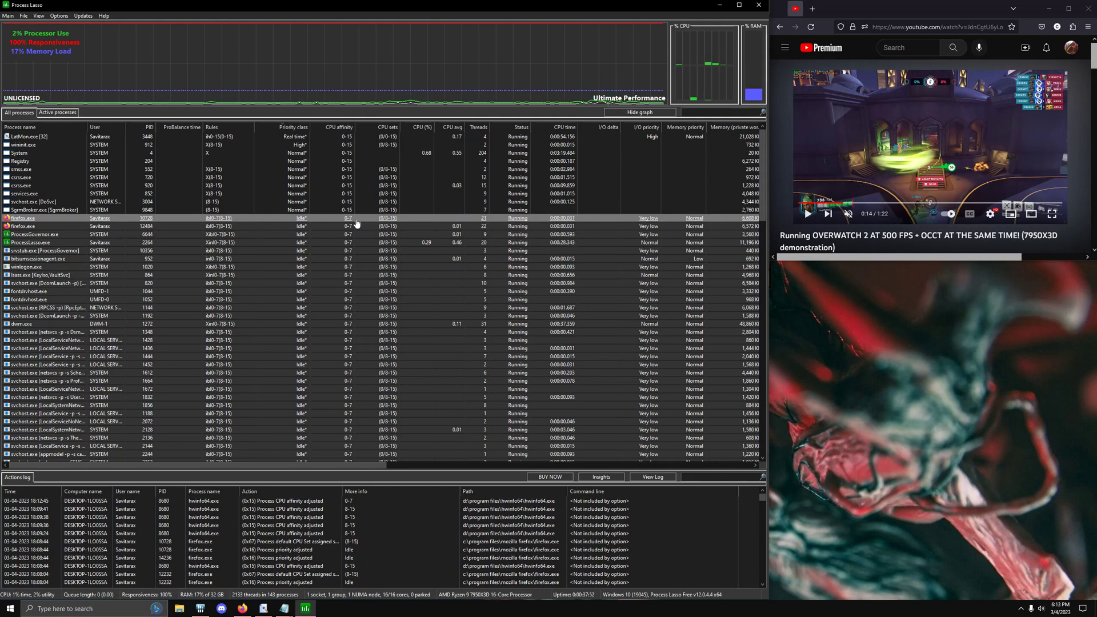
Permanently set the selected processes' CPU affinity back to CPUs 8–15, clearing the lower cores
right_click(368, 217)
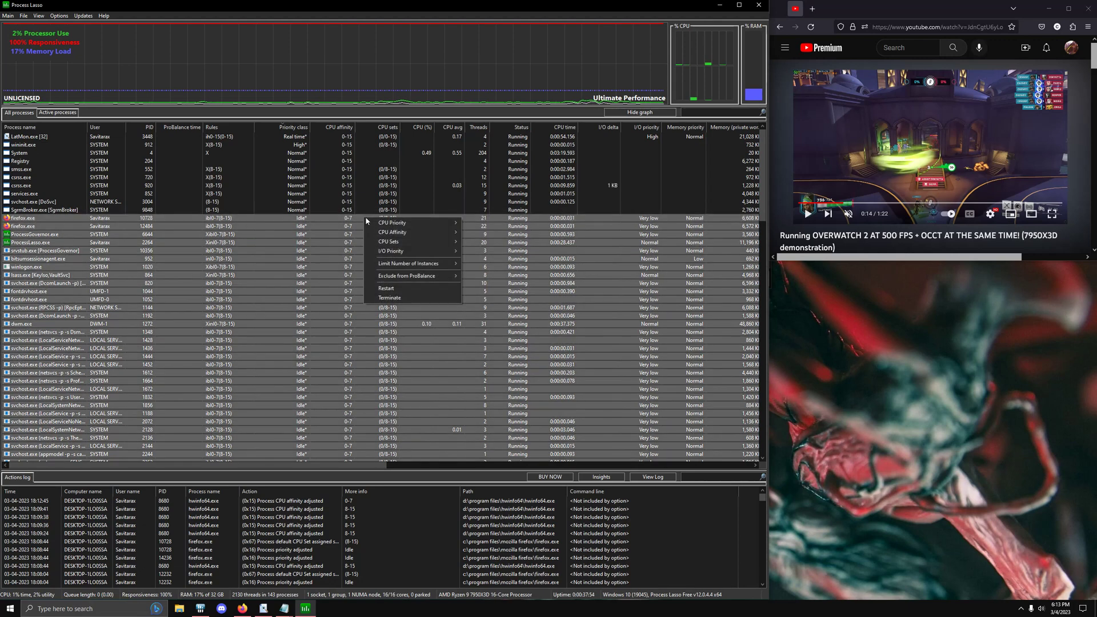
mouse_move(400, 231)
mouse_move(507, 242)
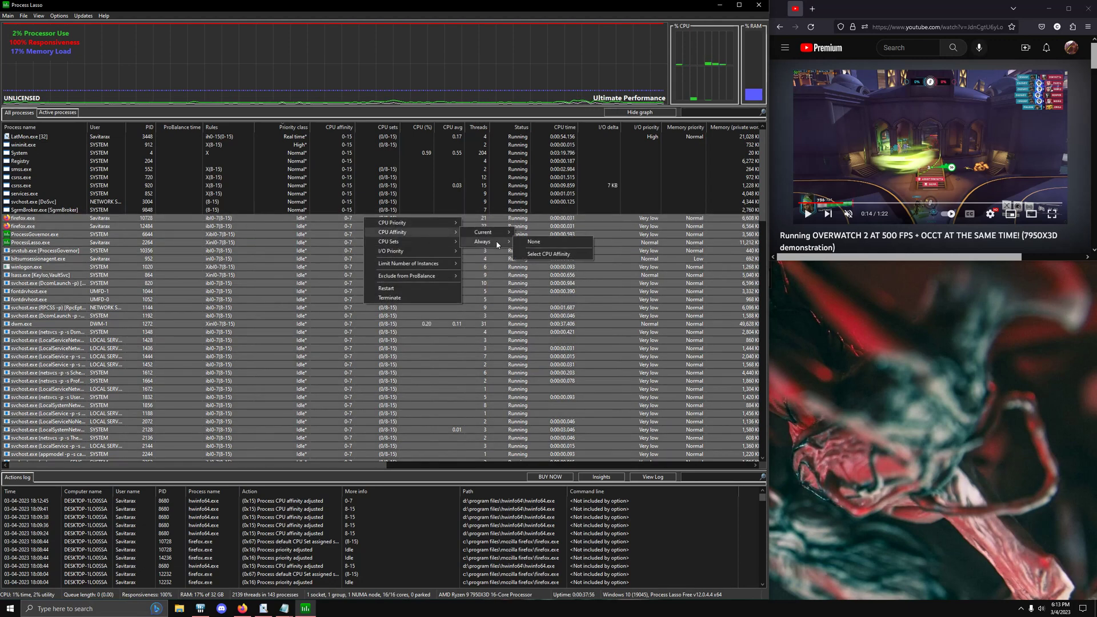
click(547, 253)
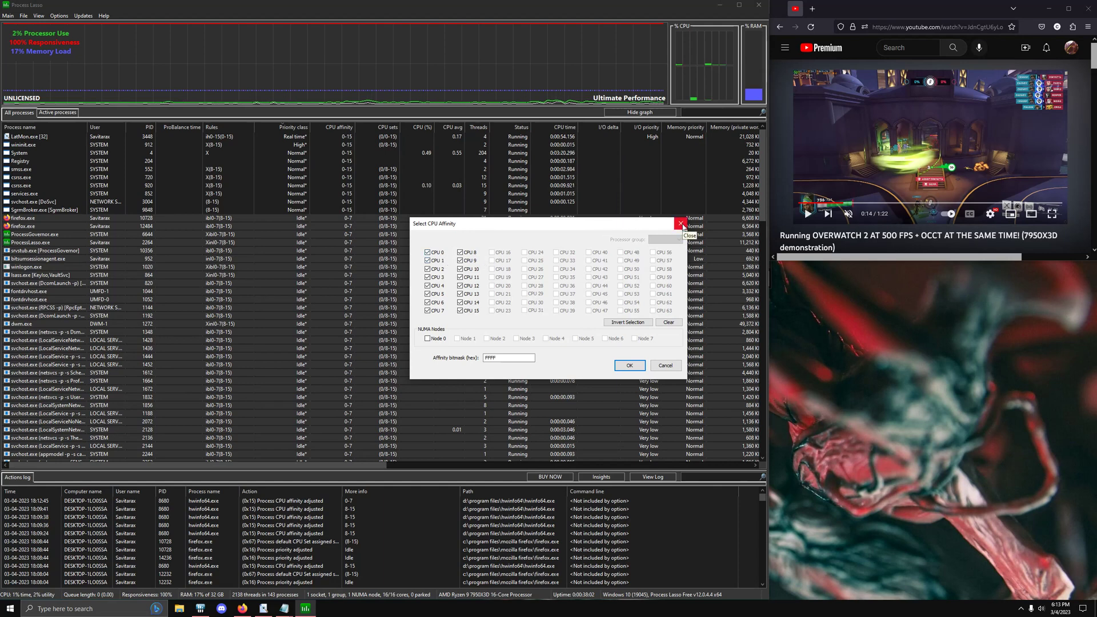
click(429, 253)
click(429, 260)
click(429, 269)
click(429, 277)
click(429, 285)
click(428, 293)
click(429, 302)
click(629, 366)
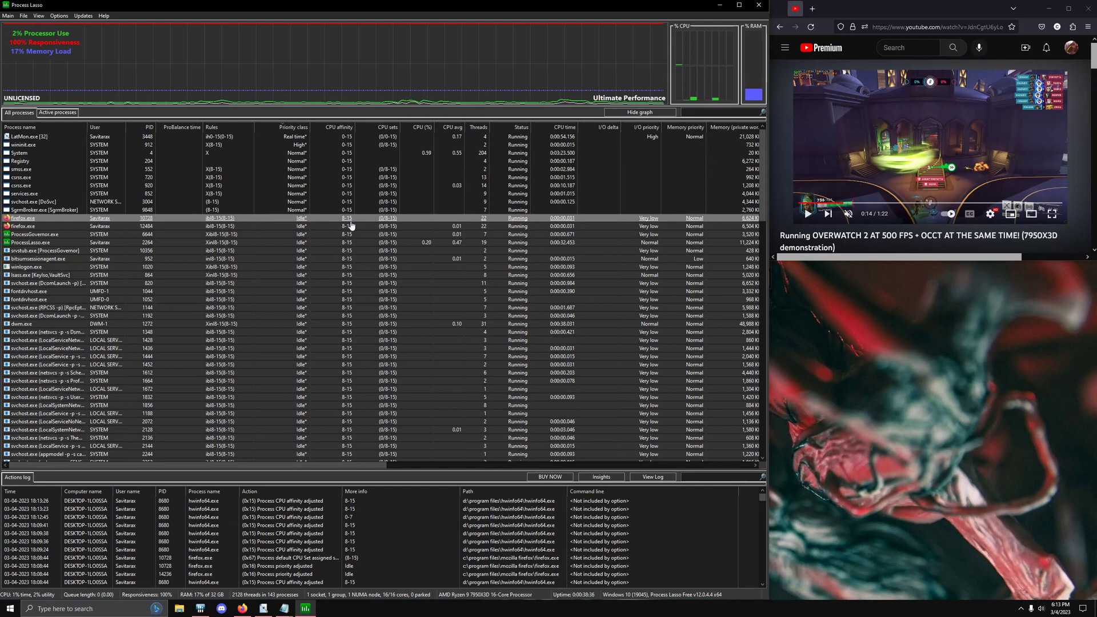
mouse_move(266, 611)
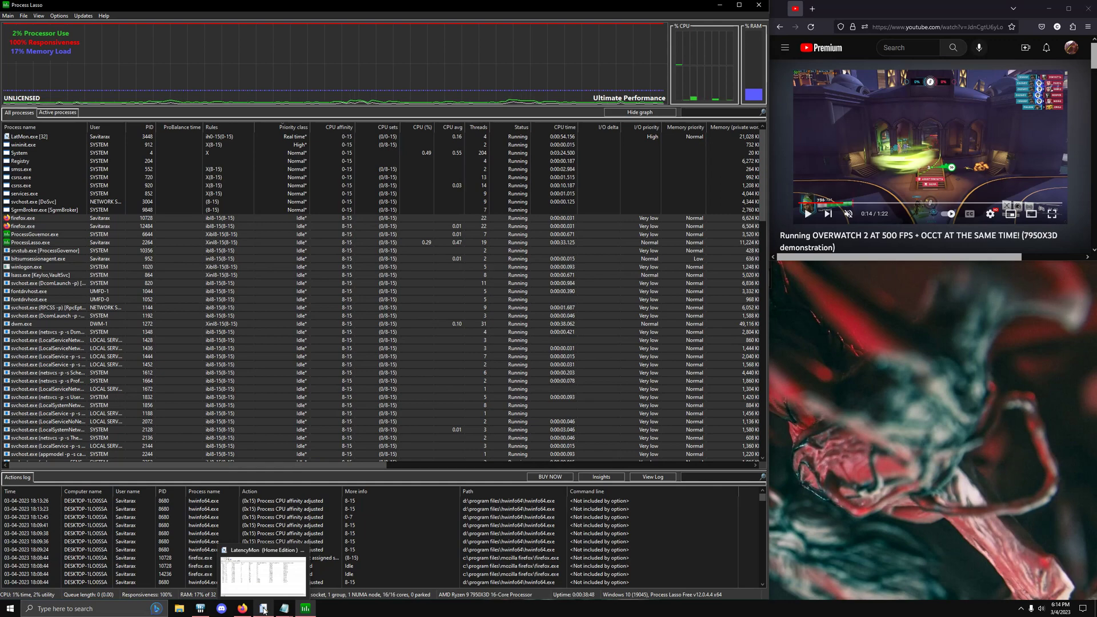
click(263, 610)
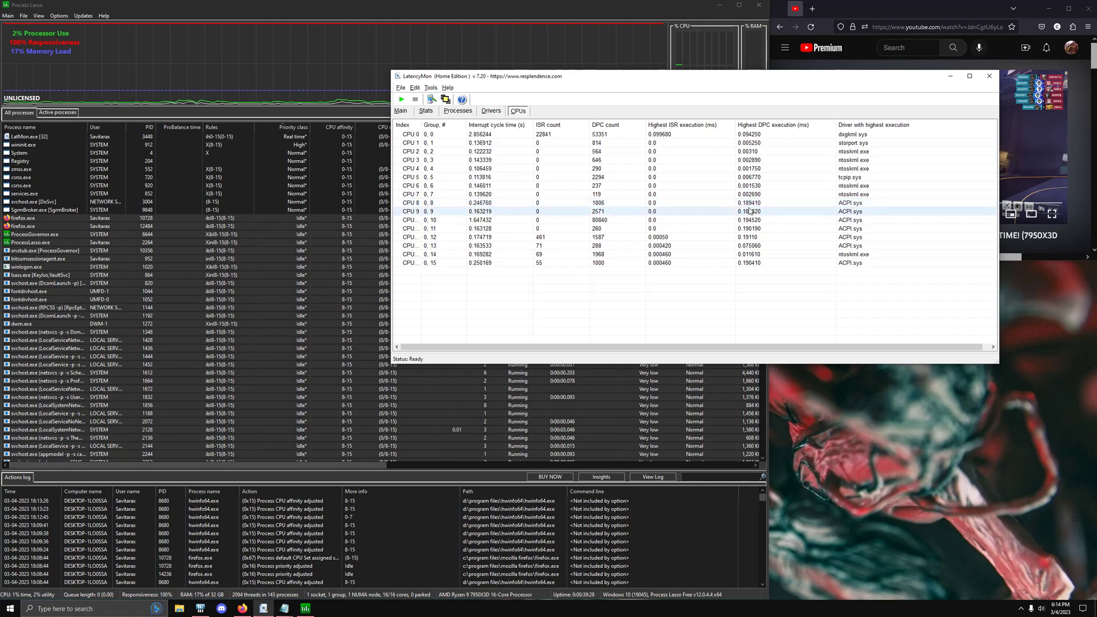
click(951, 79)
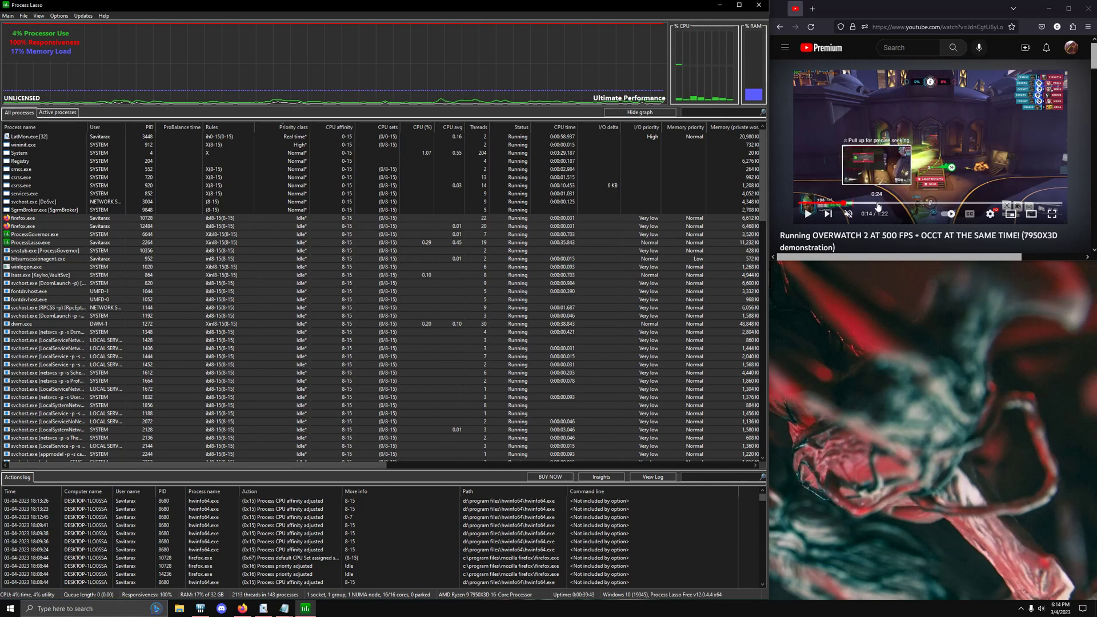
Skip the OCCT demo video ahead to 1:20 while the processes stay on CPUs 8–15
click(876, 203)
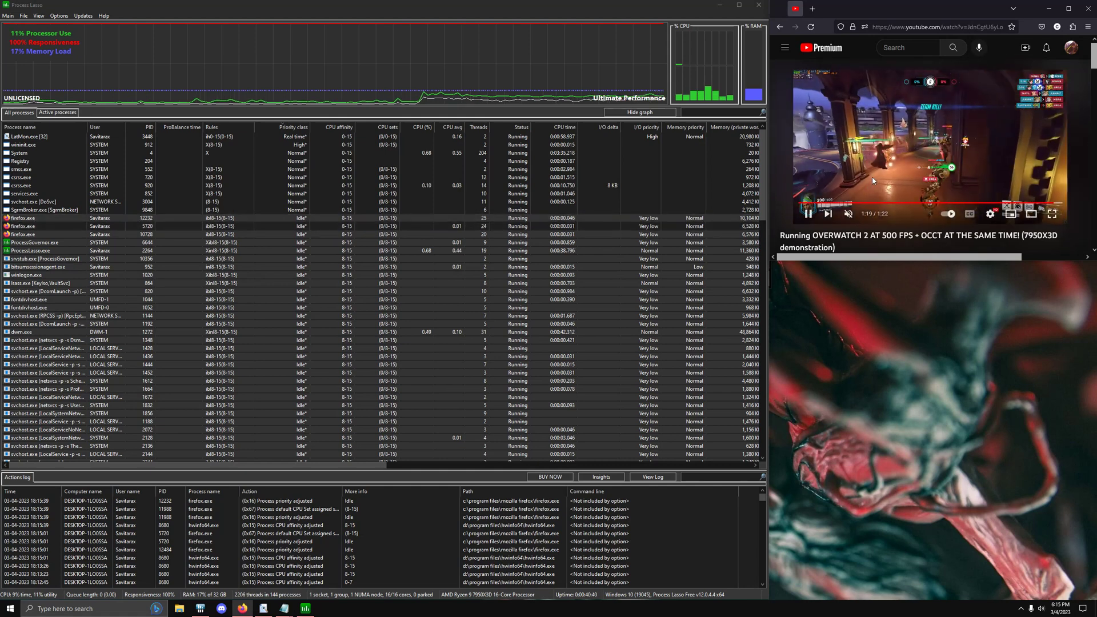
Minimize Process Lasso and scroll HWiNFO64's Sensors Status list to the per-core clocks
click(720, 8)
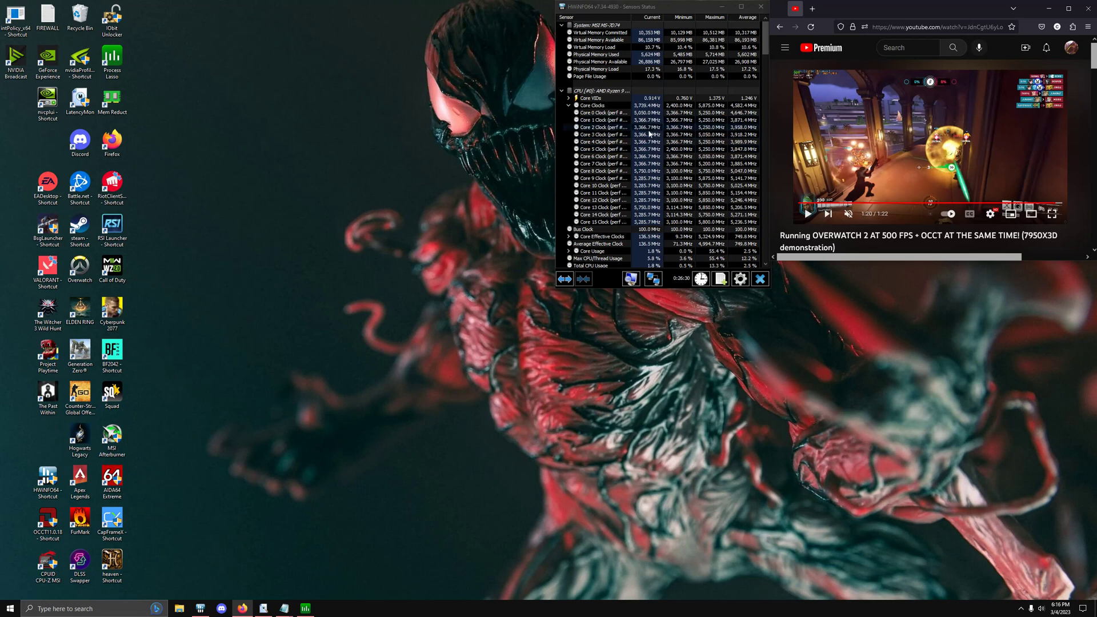
mouse_move(649, 136)
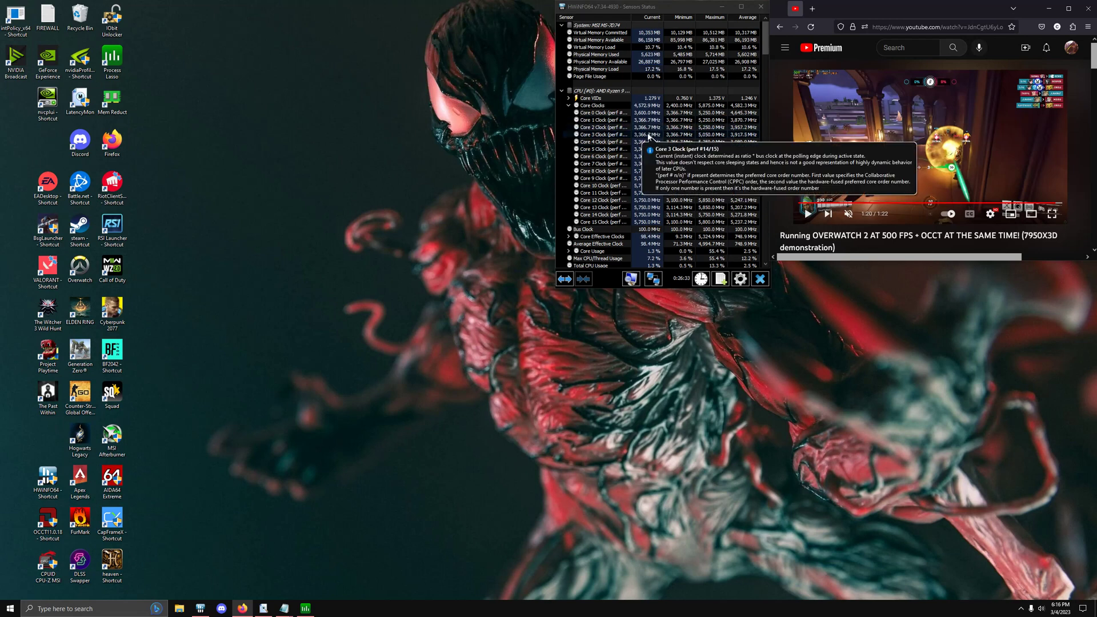
drag(765, 37, 762, 90)
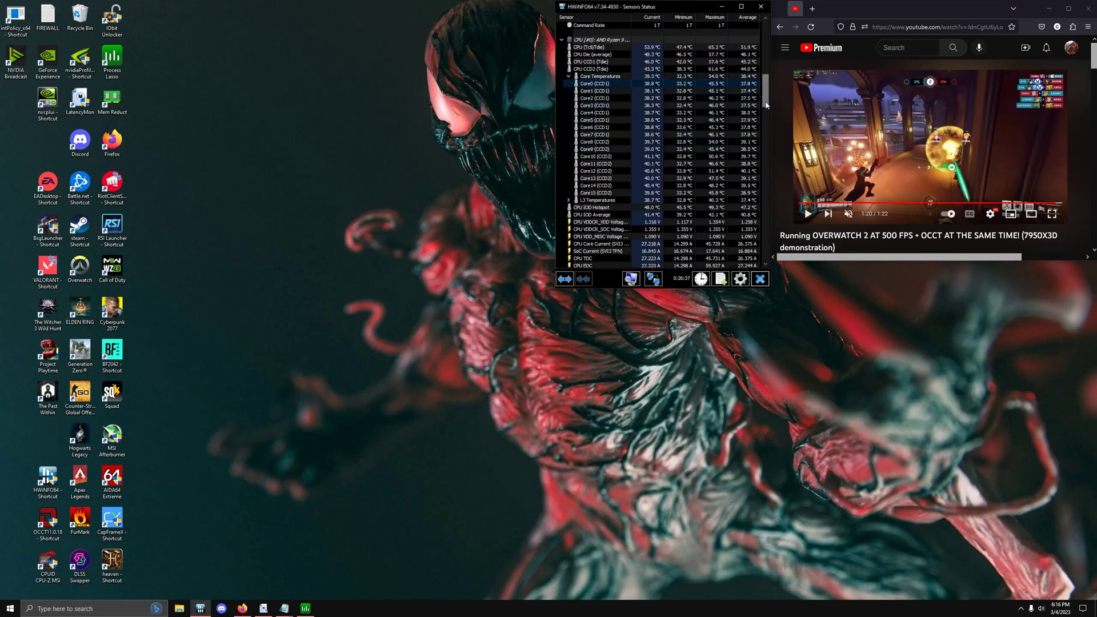
scroll(760, 86, up, 10)
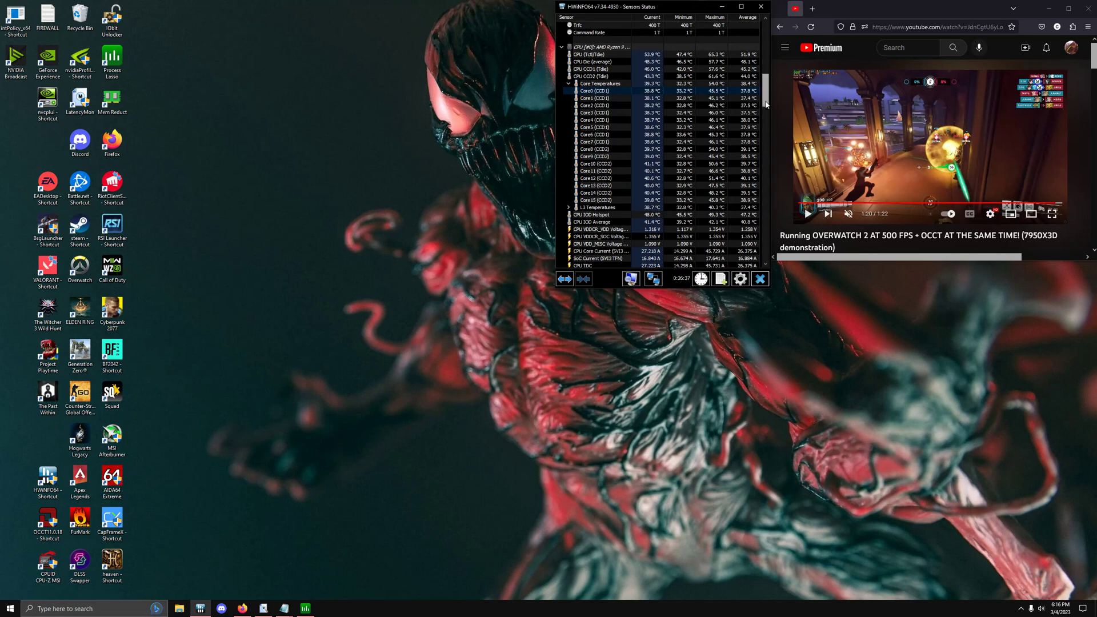
Check Task Manager's performance view from the taskbar, then close it
right_click(358, 608)
click(400, 570)
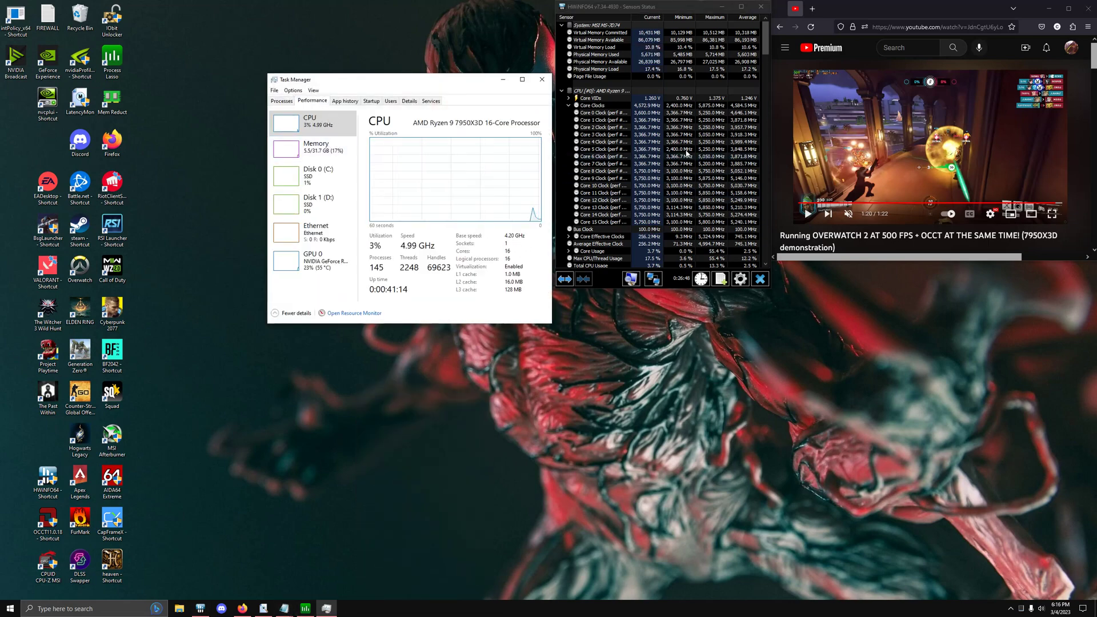
click(541, 82)
Copy the disable-idle powercfg commands from FIREWALL.txt
double_click(48, 18)
drag(139, 167, 49, 160)
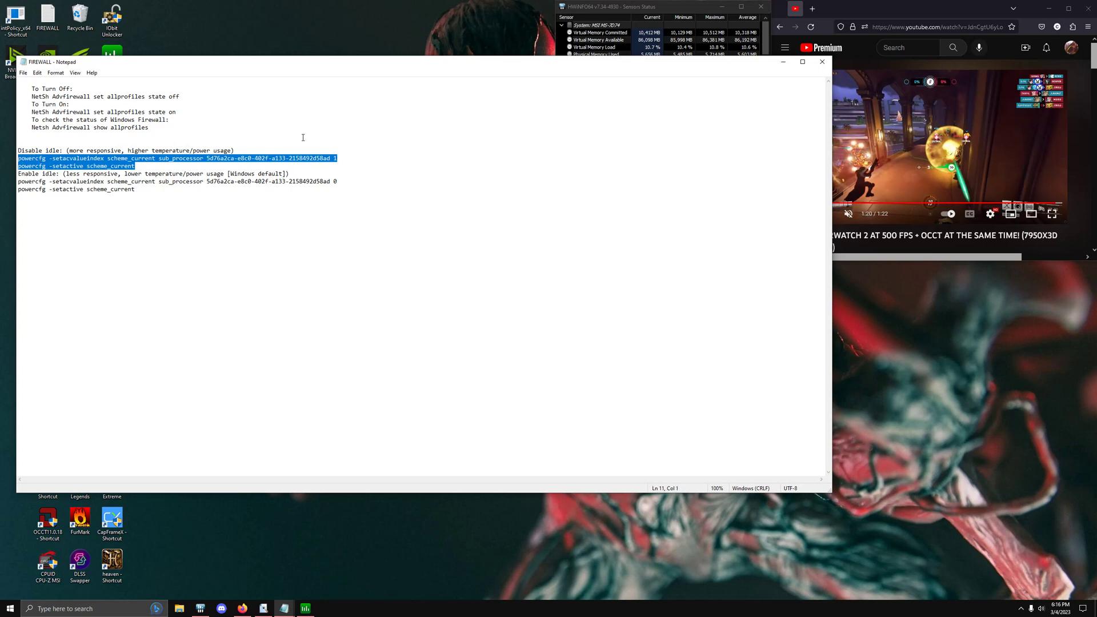
click(820, 61)
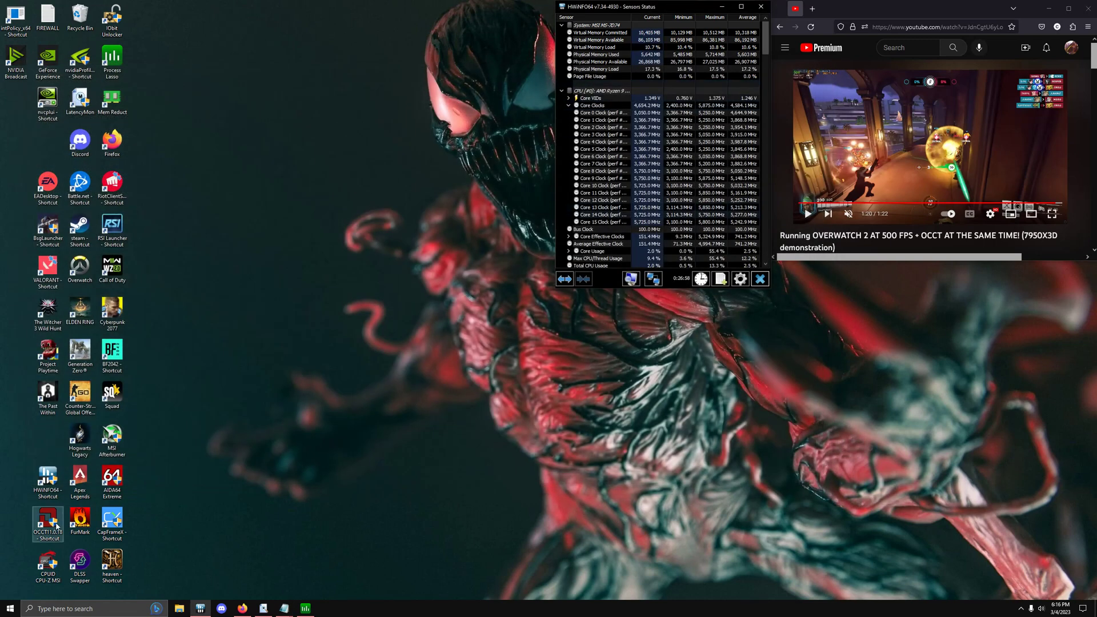
Paste and run the powercfg commands in an administrator Command Prompt, then close it
key(super)
text(c)
click(220, 455)
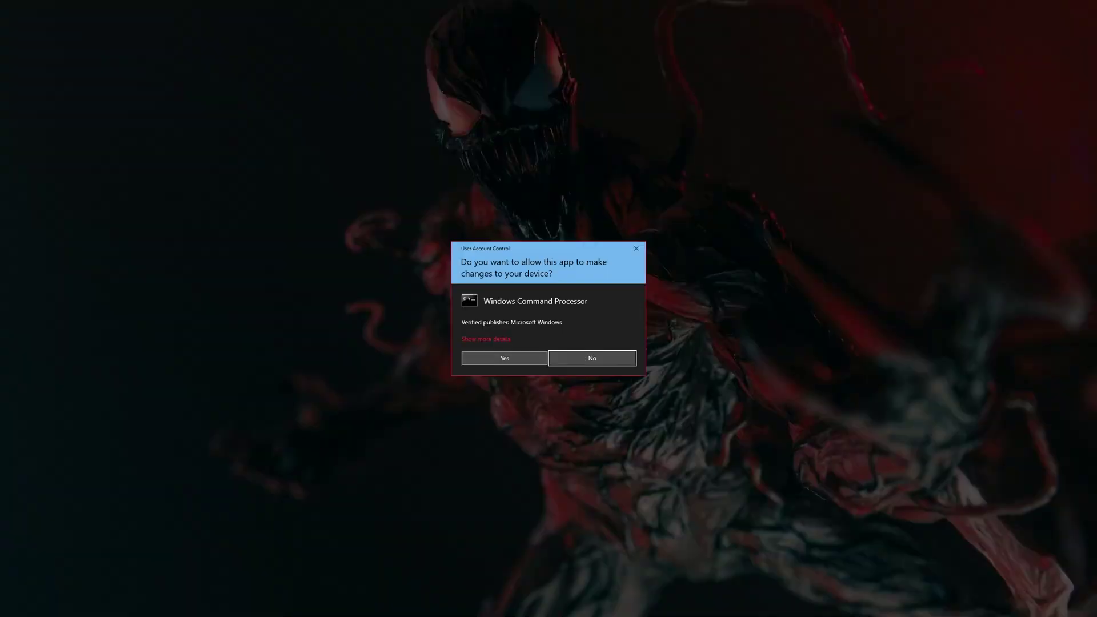
click(505, 358)
right_click(263, 201)
key(Return)
click(534, 129)
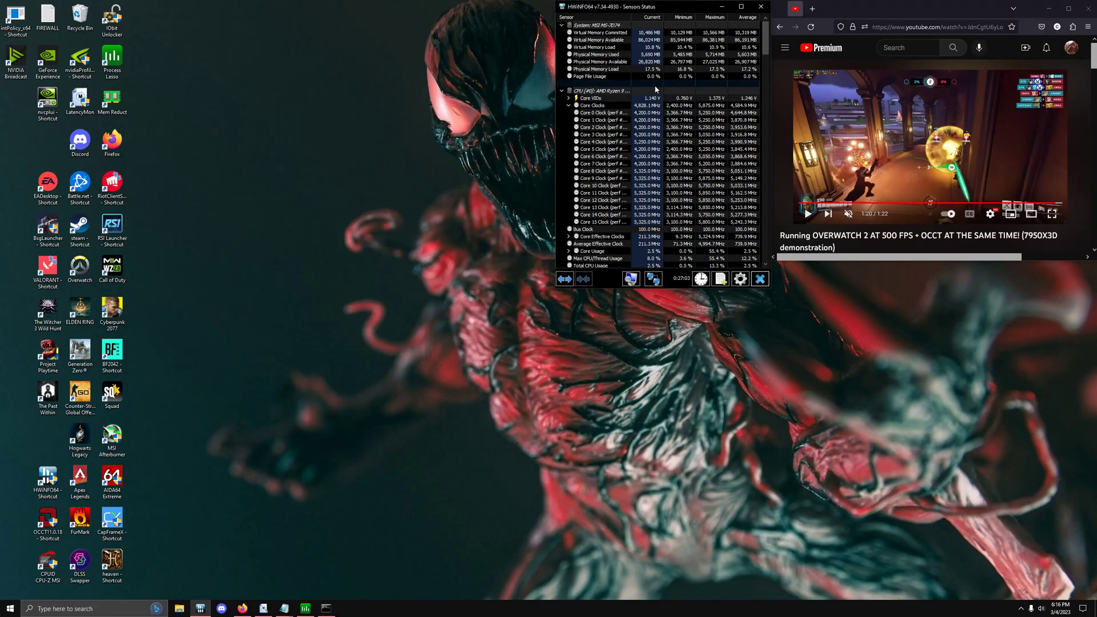
mouse_move(765, 39)
mouse_down()
mouse_move(770, 97)
mouse_move(767, 50)
mouse_up()
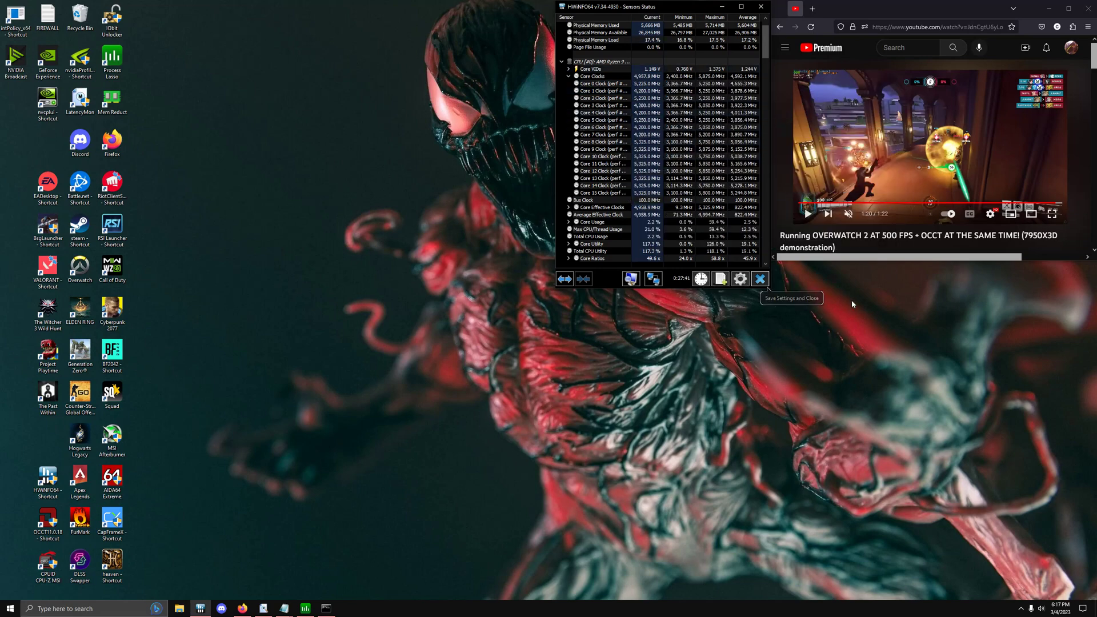
Restore Process Lasso's main window from the taskbar to check the 8–15 affinity
click(305, 608)
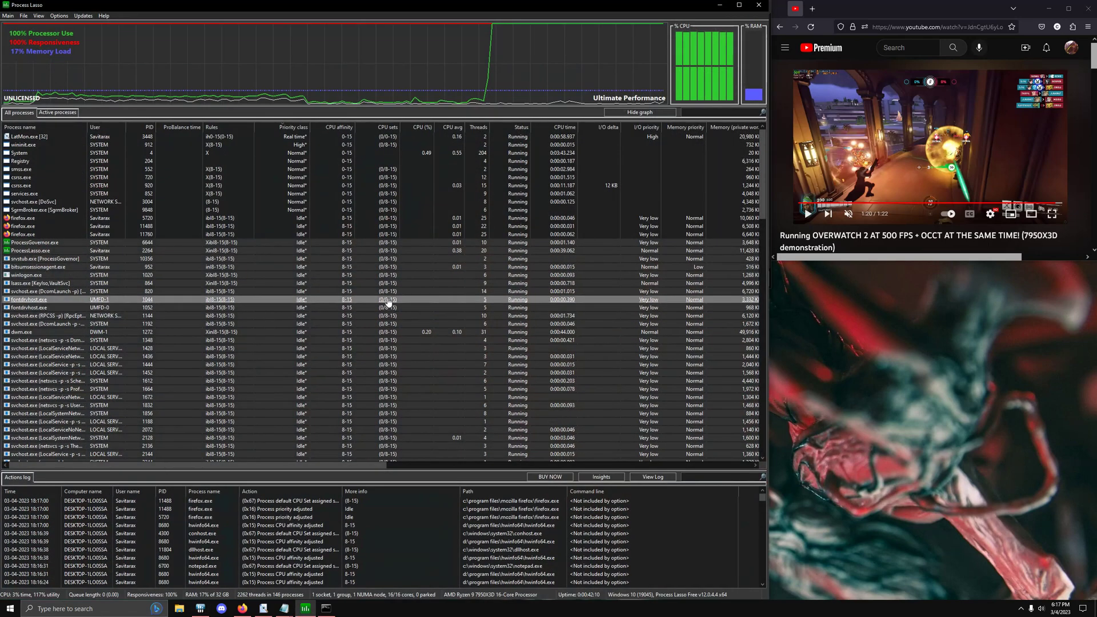